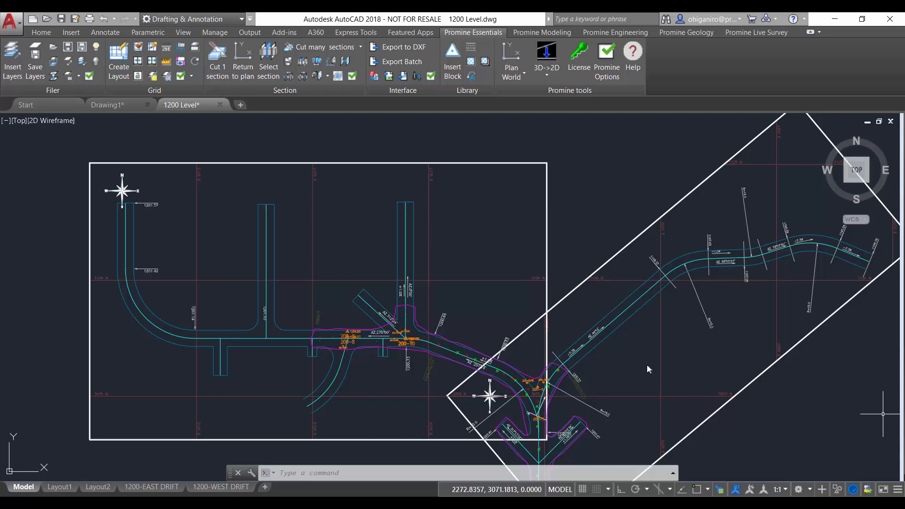
{"action": "scroll", "coordinate": [646, 368], "scroll_direction": "down", "scroll_amount": 4}
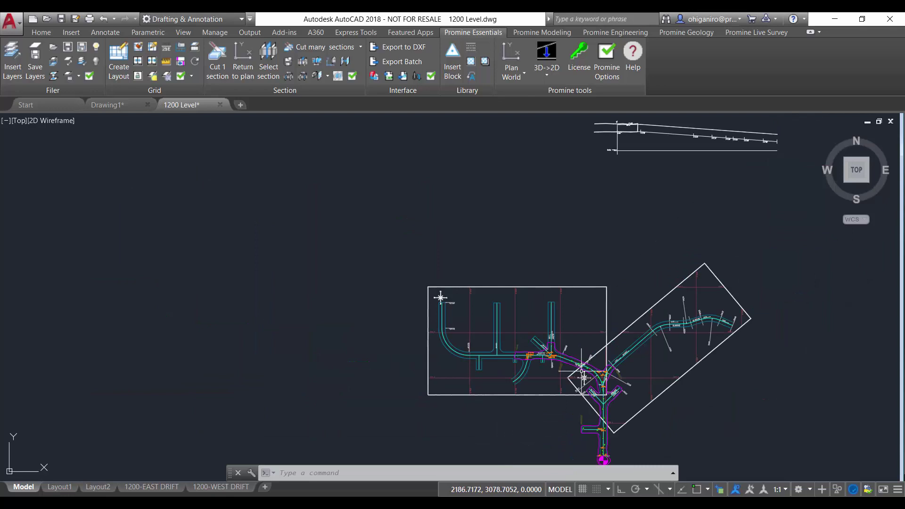
- Pan the 1200 Level plan into view and enter TIME at the command line
{"action": "middle_click_drag", "start_coordinate": [554, 379], "coordinate": [421, 380]}
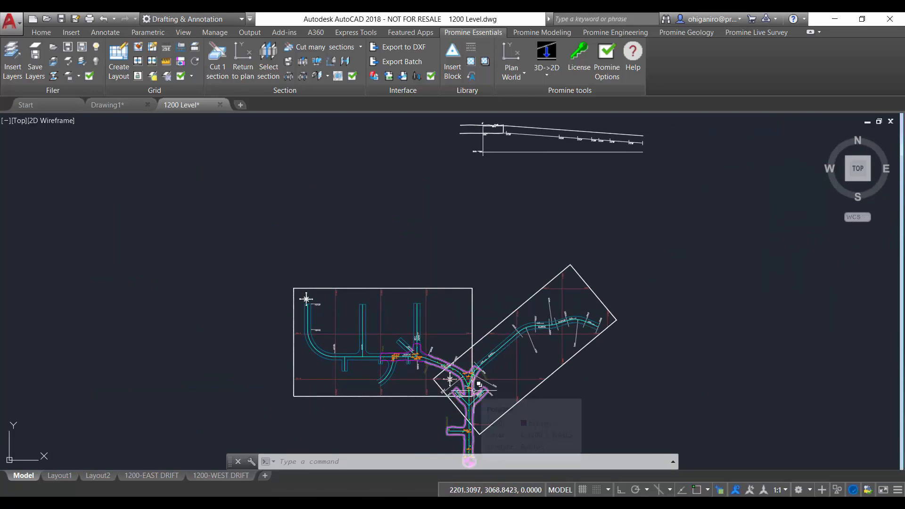
{"action": "left_click", "coordinate": [354, 463]}
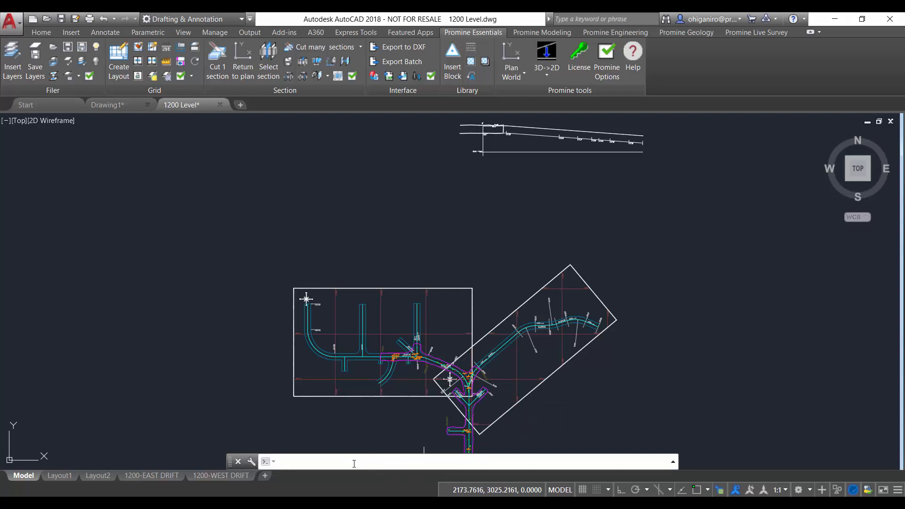
{"action": "type", "text": "TIME"}
- Run TIME and highlight the Current time and Created (July 24, 2014) lines in the report
{"action": "key", "text": "Return"}
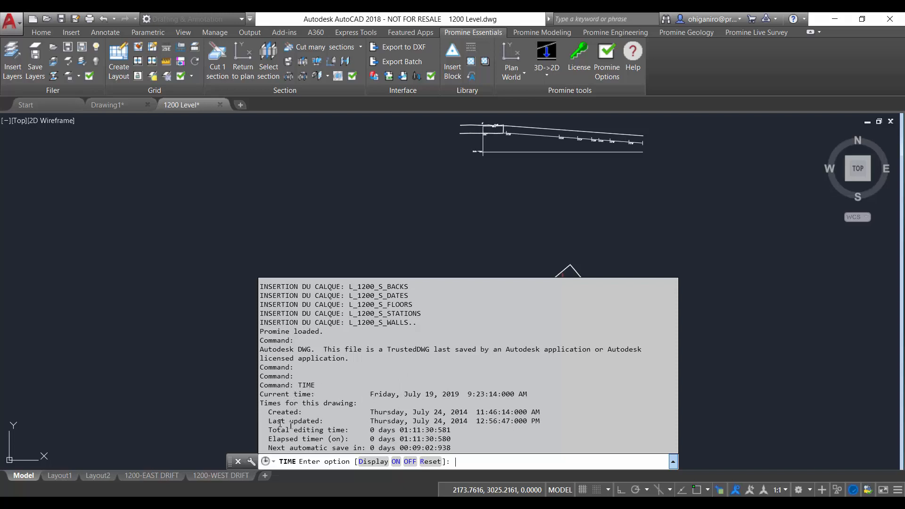
{"action": "left_click_drag", "start_coordinate": [264, 393], "coordinate": [528, 394]}
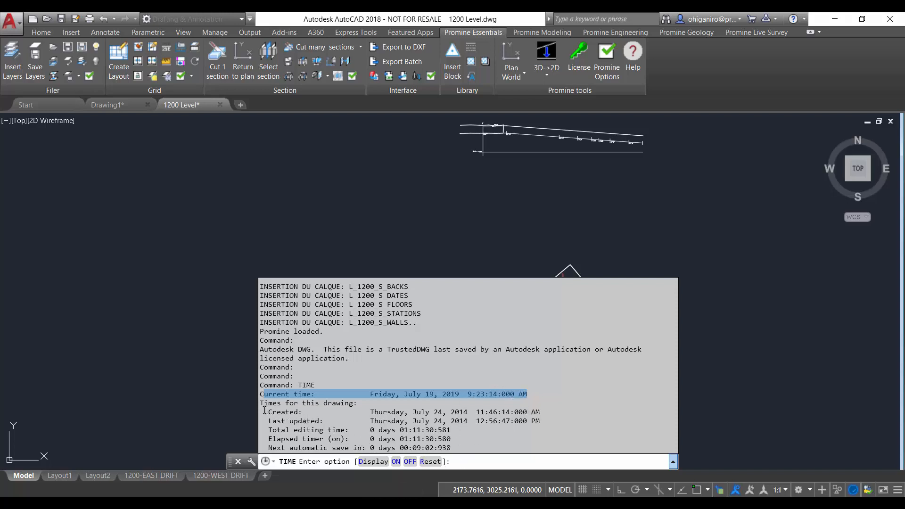
{"action": "left_click_drag", "start_coordinate": [266, 413], "coordinate": [534, 412]}
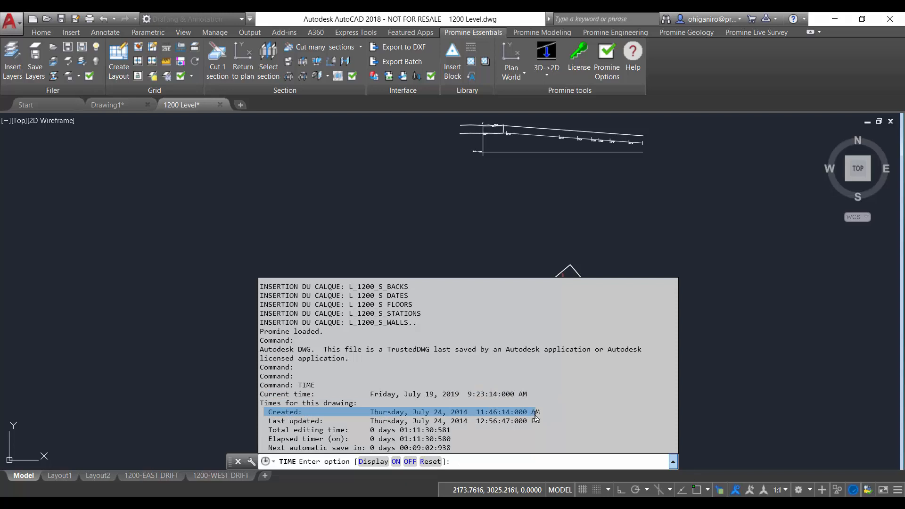
{"action": "left_click", "coordinate": [270, 424]}
{"action": "left_click_drag", "start_coordinate": [269, 423], "coordinate": [535, 421]}
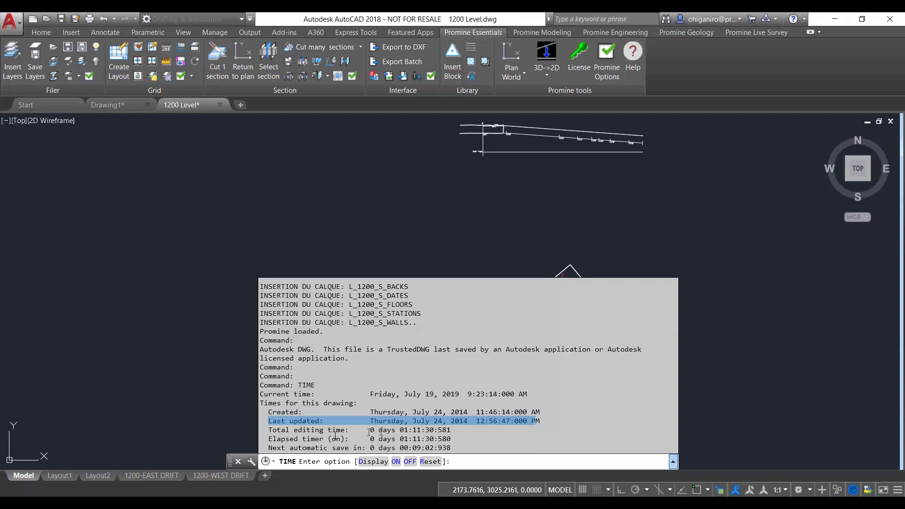
{"action": "left_click_drag", "start_coordinate": [274, 432], "coordinate": [451, 427]}
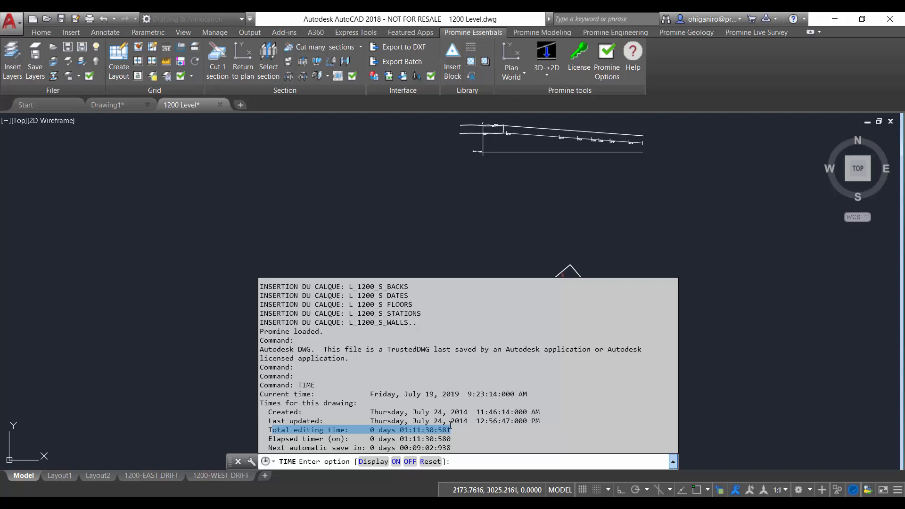
{"action": "left_click_drag", "start_coordinate": [269, 439], "coordinate": [457, 441]}
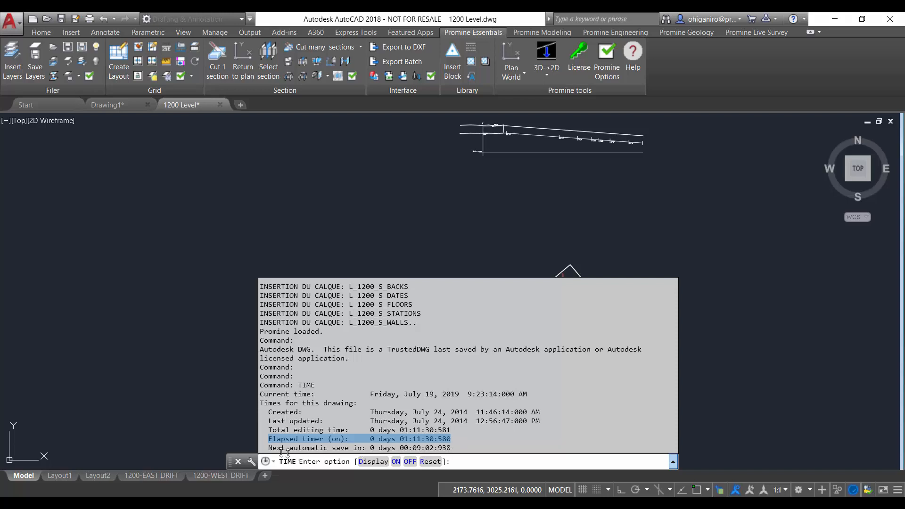
{"action": "left_click", "coordinate": [267, 450]}
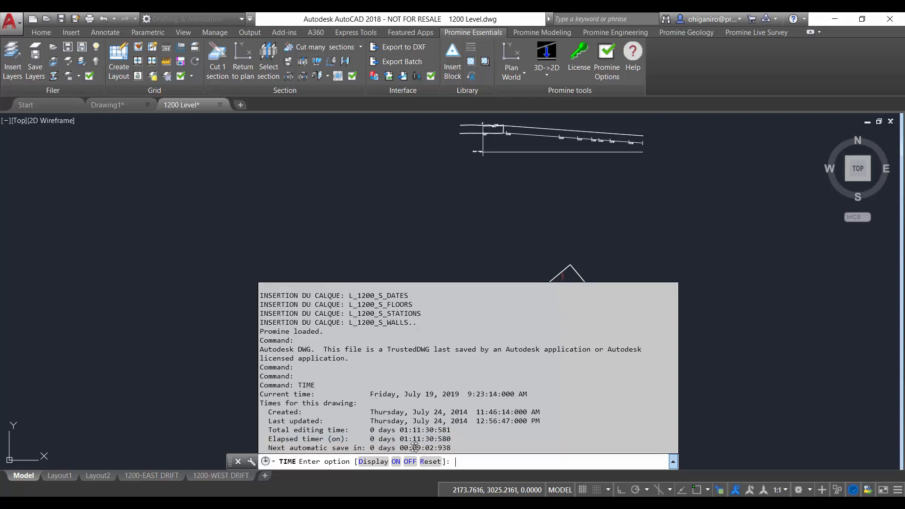